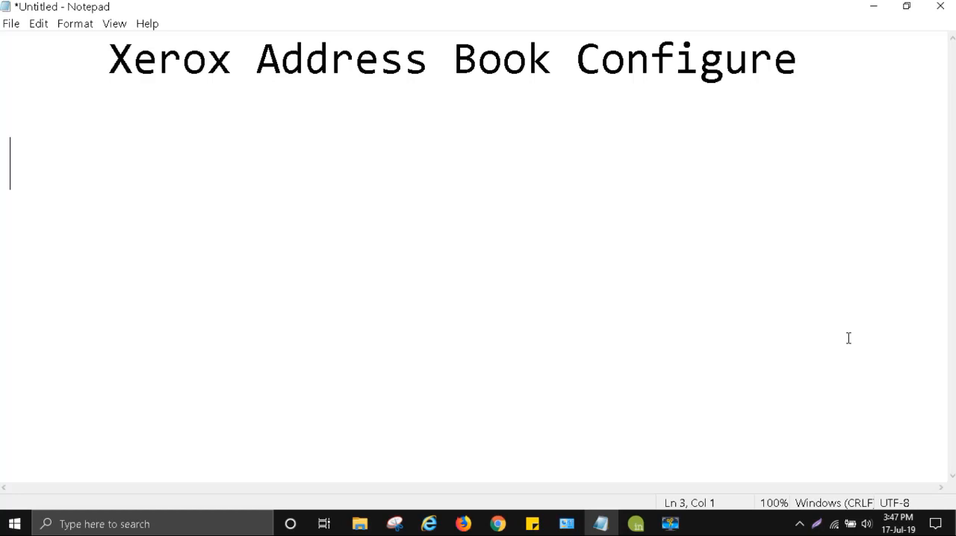
Switch to Firefox and load the printer's web interface at 10.142.199.207
{"action": "left_click", "coordinate": [458, 526]}
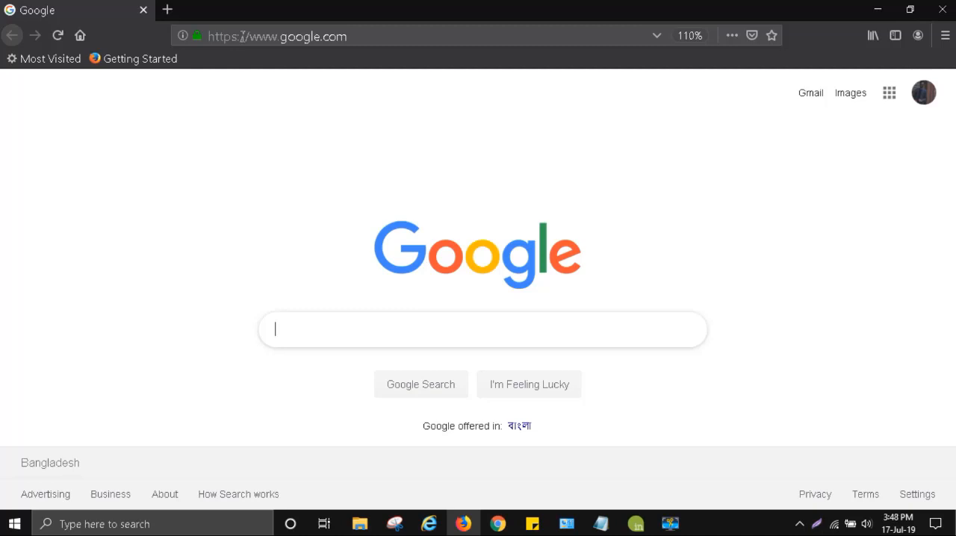
{"action": "left_click", "coordinate": [379, 42]}
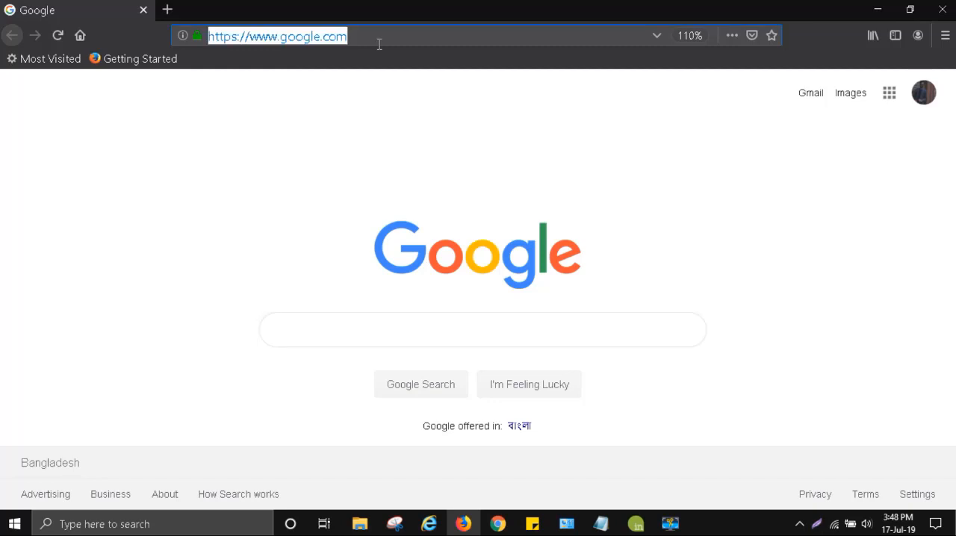
{"action": "type", "text": "10.142.199.207/"}
{"action": "key", "text": "Return"}
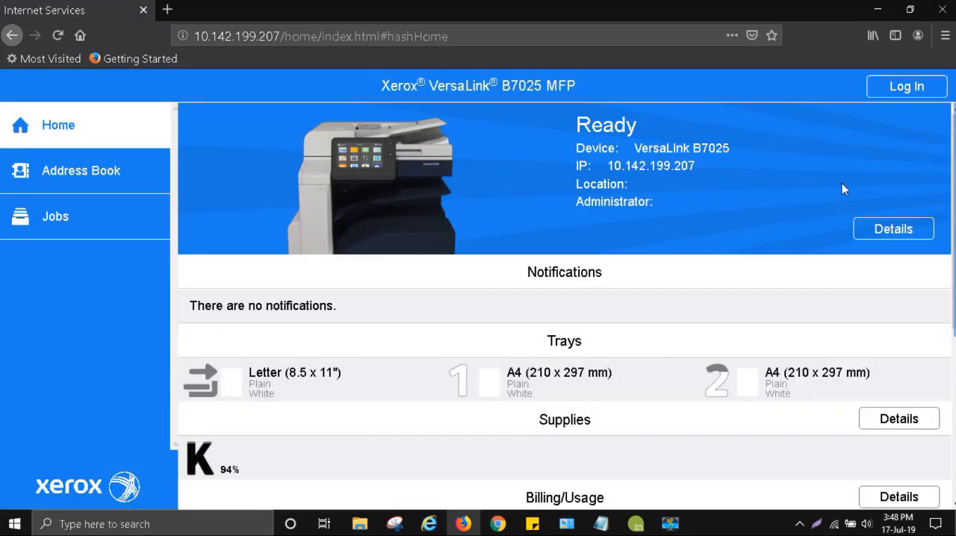
Log in to the printer's web interface with the admin account and its password
{"action": "left_click", "coordinate": [911, 94]}
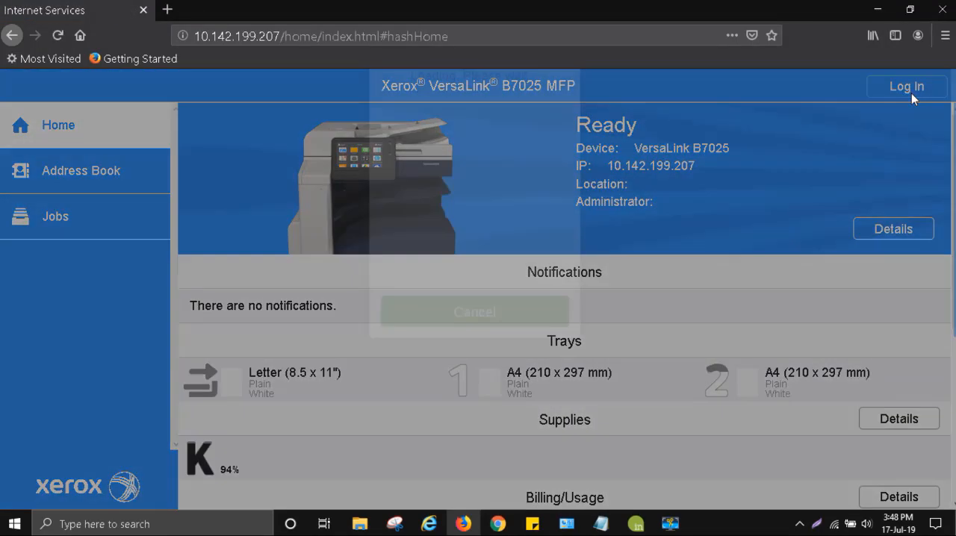
{"action": "left_click", "coordinate": [492, 155]}
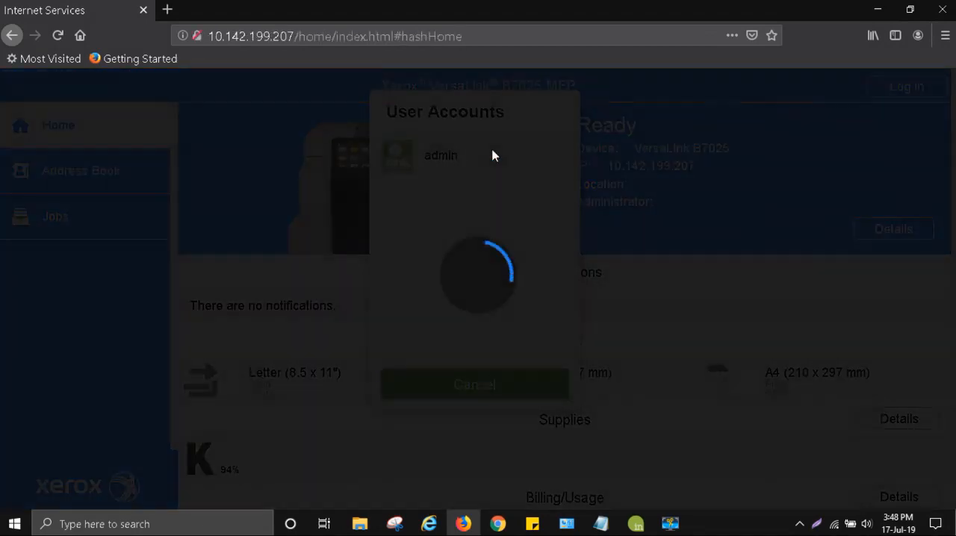
{"action": "type", "text": "1111"}
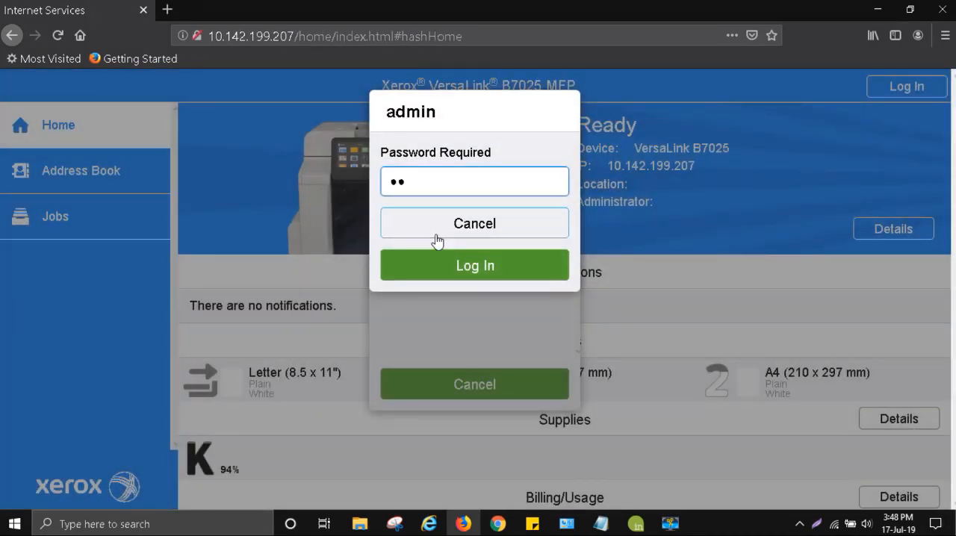
{"action": "left_click", "coordinate": [460, 266]}
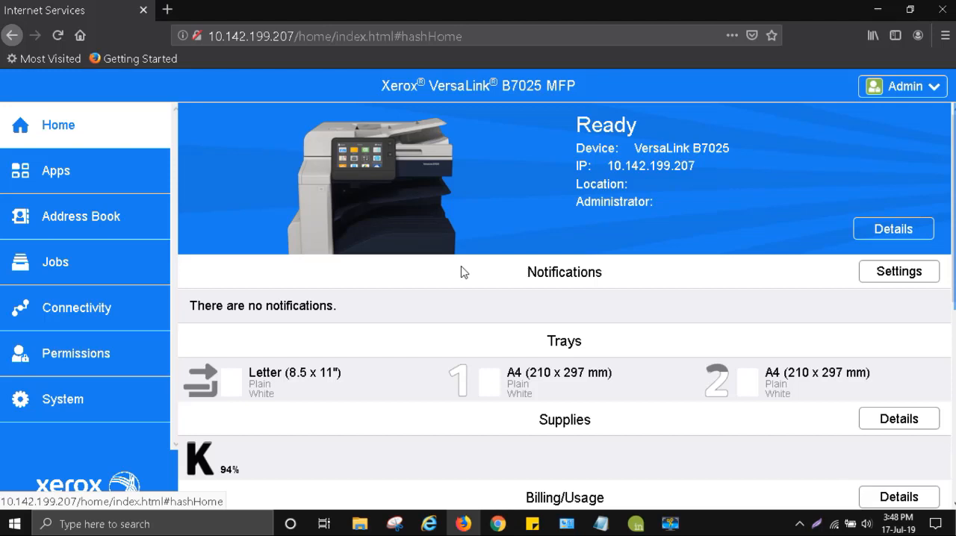
Open the printer's address book and decline saving the login password in the browser
{"action": "left_click", "coordinate": [95, 235]}
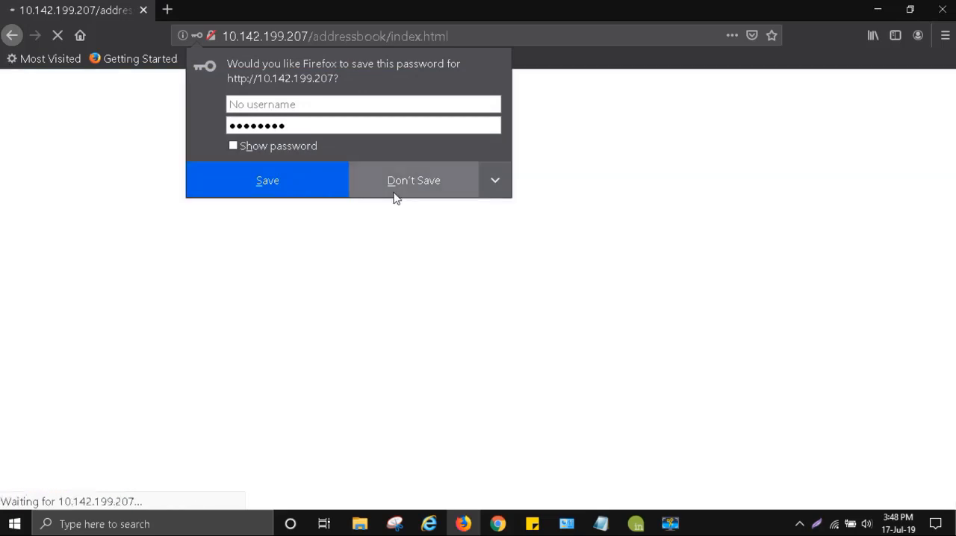
{"action": "left_click", "coordinate": [396, 186]}
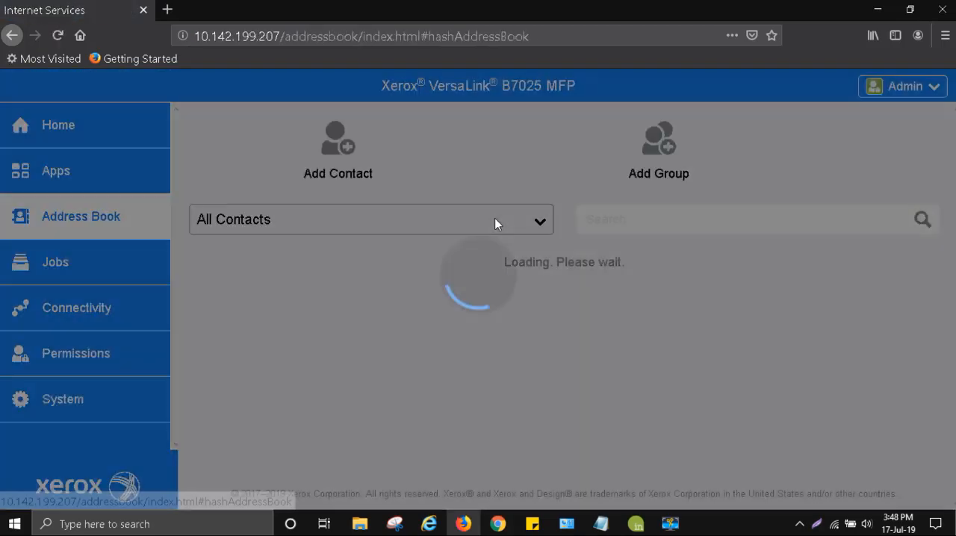
{"action": "scroll", "coordinate": [354, 382], "scroll_direction": "down", "scroll_amount": 4}
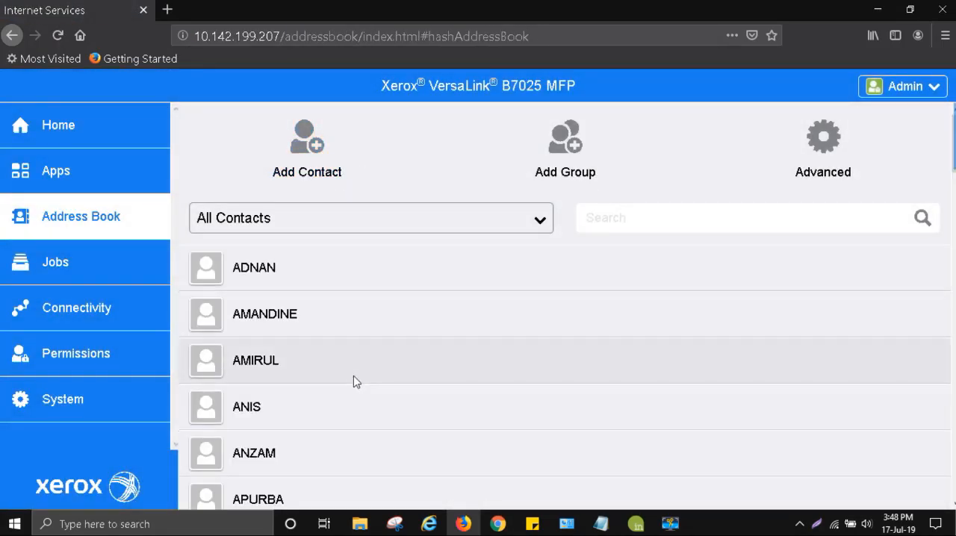
{"action": "scroll", "coordinate": [355, 383], "scroll_direction": "up", "scroll_amount": 4}
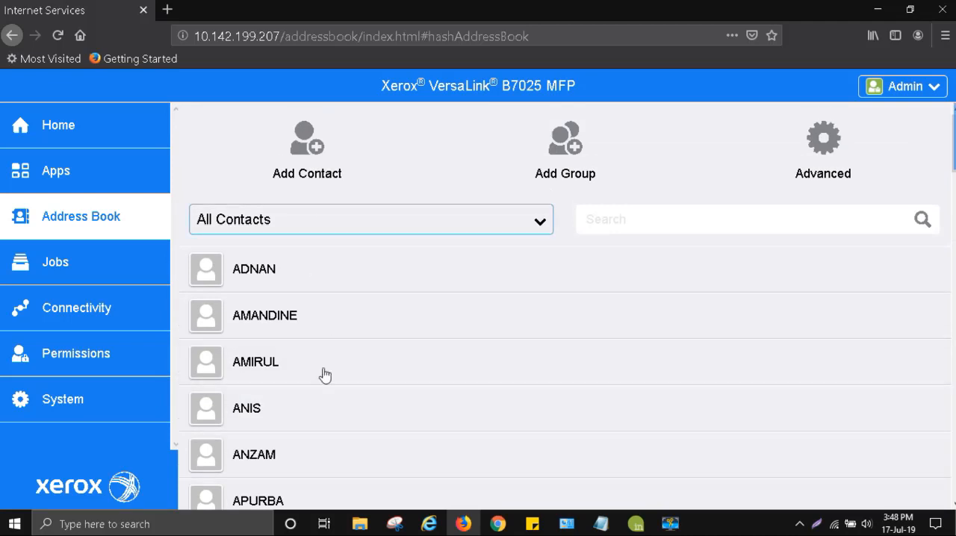
Start a new address book contact and enter the contact's first name
{"action": "left_click", "coordinate": [312, 157]}
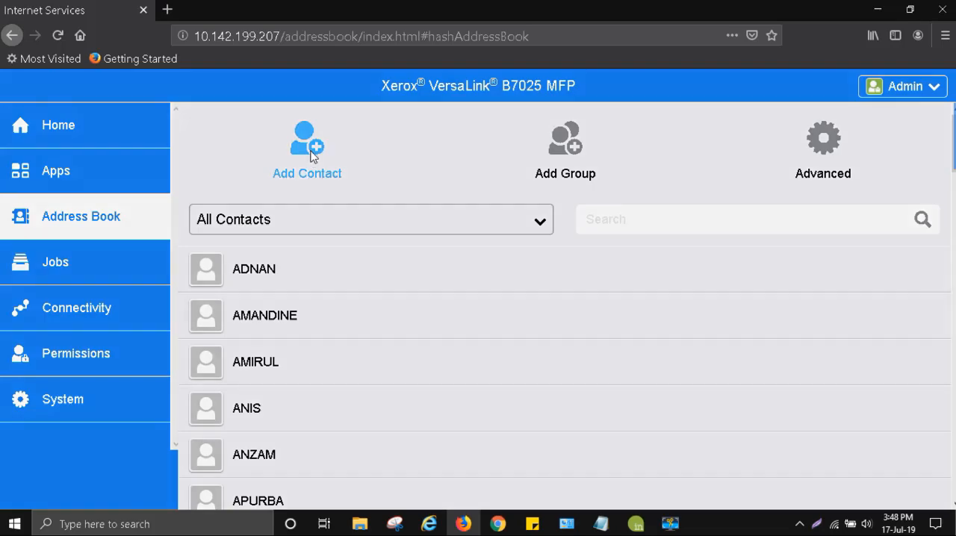
{"action": "left_click", "coordinate": [454, 171]}
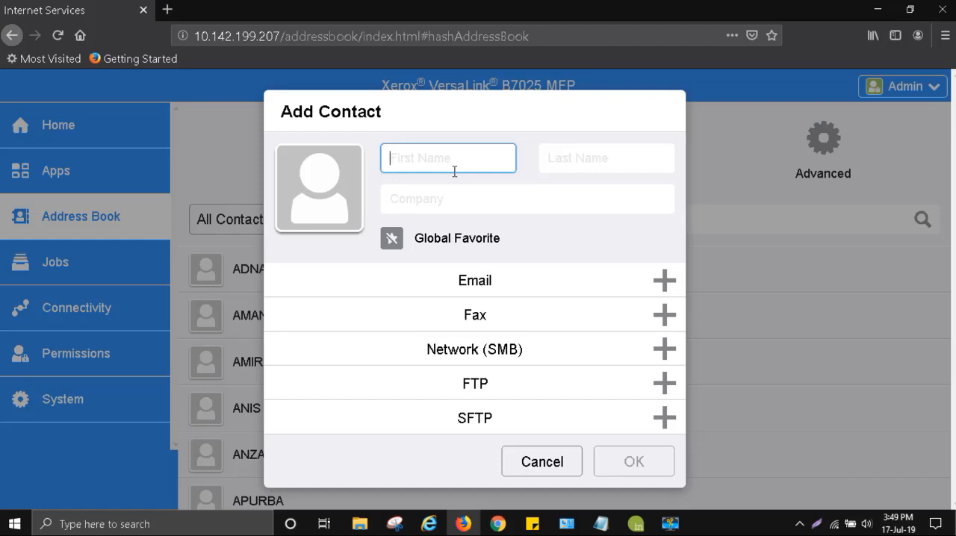
{"action": "type", "text": "Jack"}
Add a Network (SMB) destination to the contact with IP address 10.142.199.10
{"action": "left_click", "coordinate": [664, 351]}
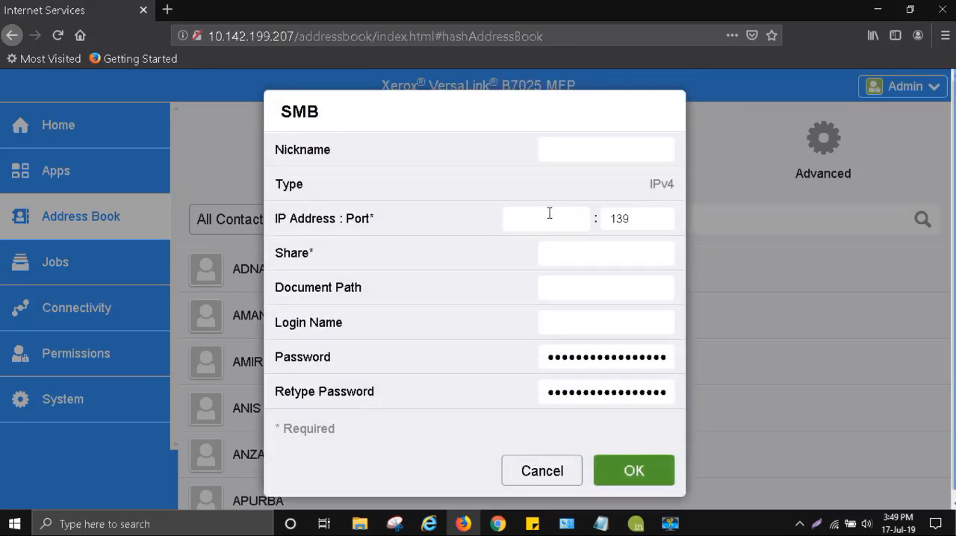
{"action": "left_click", "coordinate": [549, 214]}
{"action": "type", "text": "10.142.199.10"}
Set the SMB share to SCAN and enter the contact's first name as the document path
{"action": "left_click", "coordinate": [591, 249]}
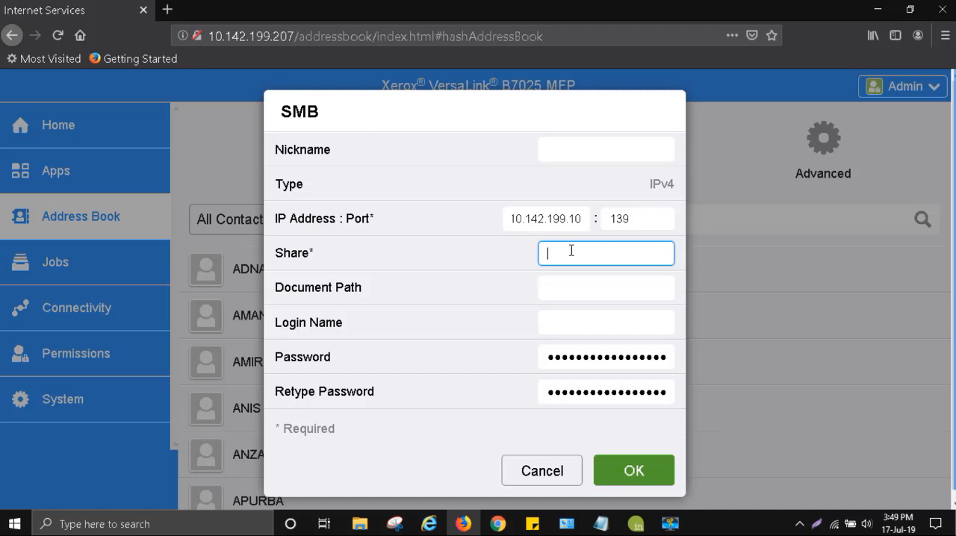
{"action": "type", "text": "SCAN"}
{"action": "left_click", "coordinate": [607, 286]}
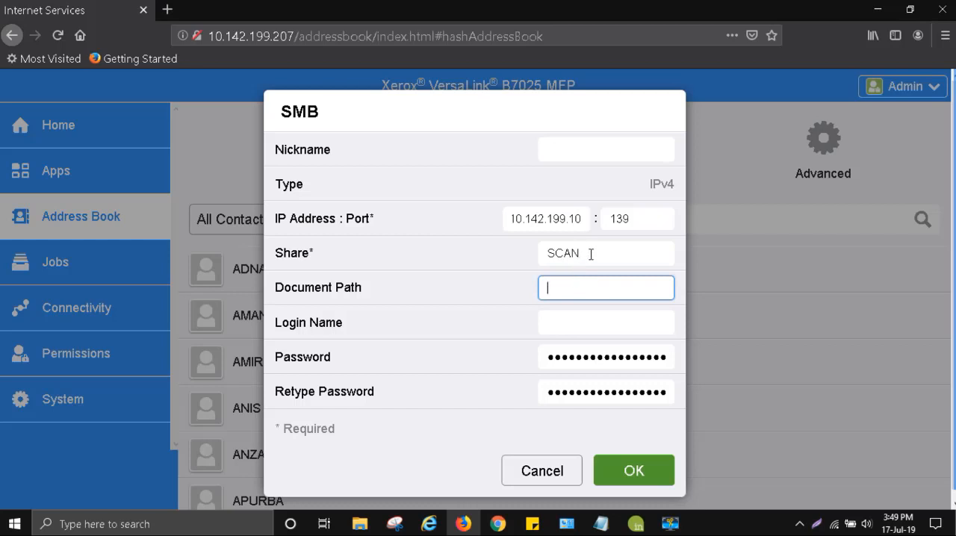
{"action": "left_click", "coordinate": [590, 254]}
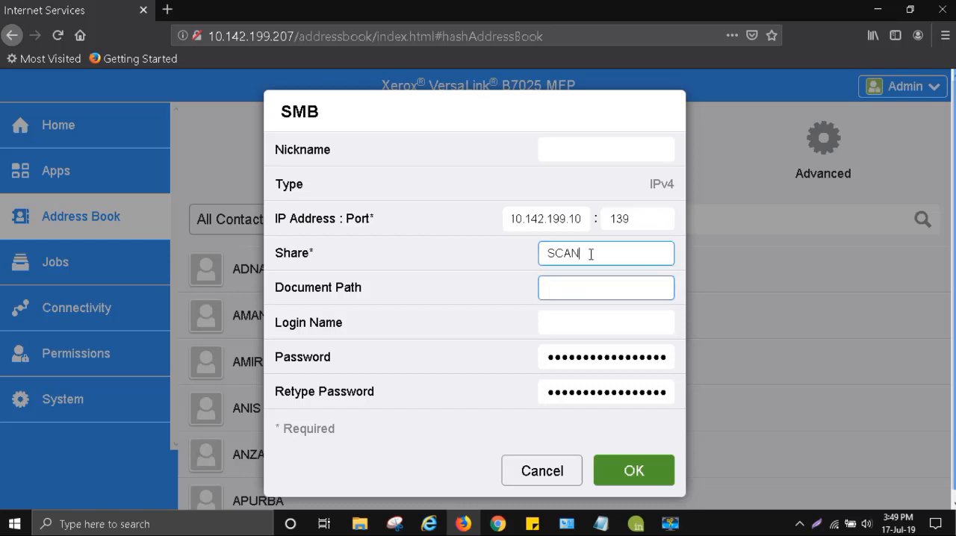
{"action": "left_click", "coordinate": [572, 293]}
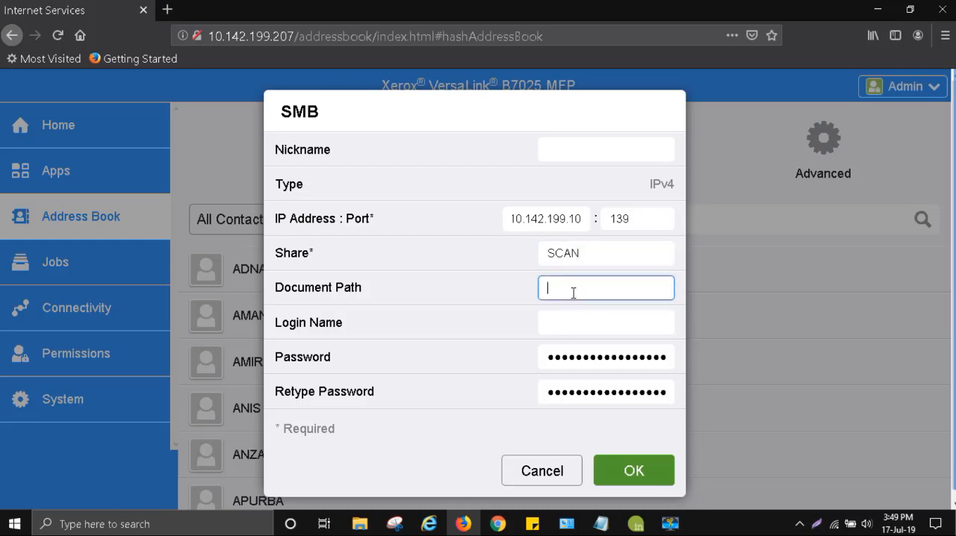
{"action": "left_click", "coordinate": [596, 256]}
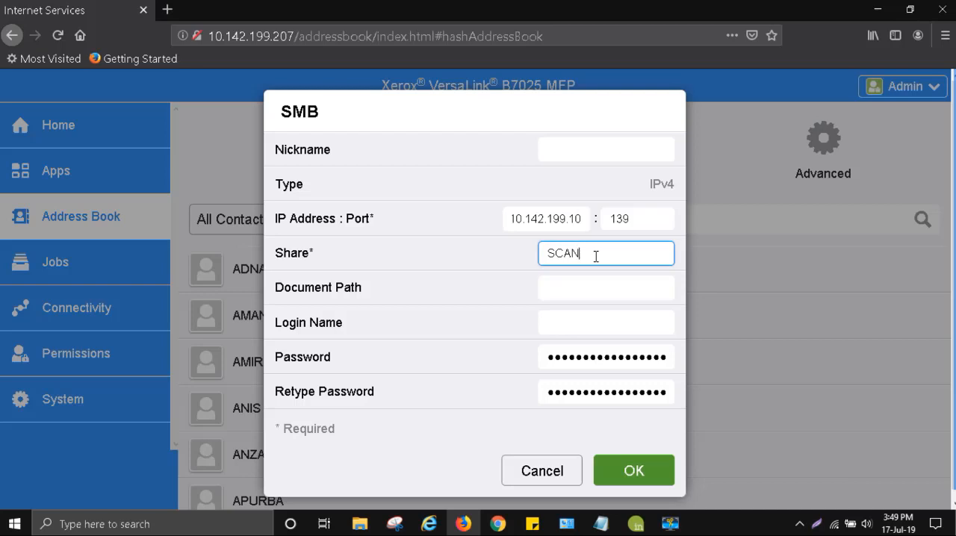
{"action": "left_click", "coordinate": [575, 284]}
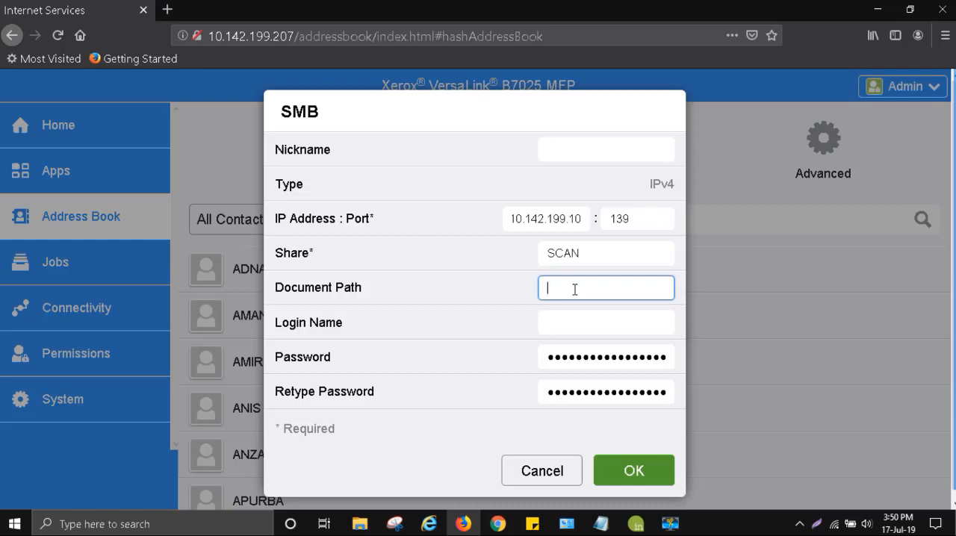
{"action": "type", "text": "Jack"}
Set the SMB destination's login name to administrator
{"action": "left_click", "coordinate": [572, 327]}
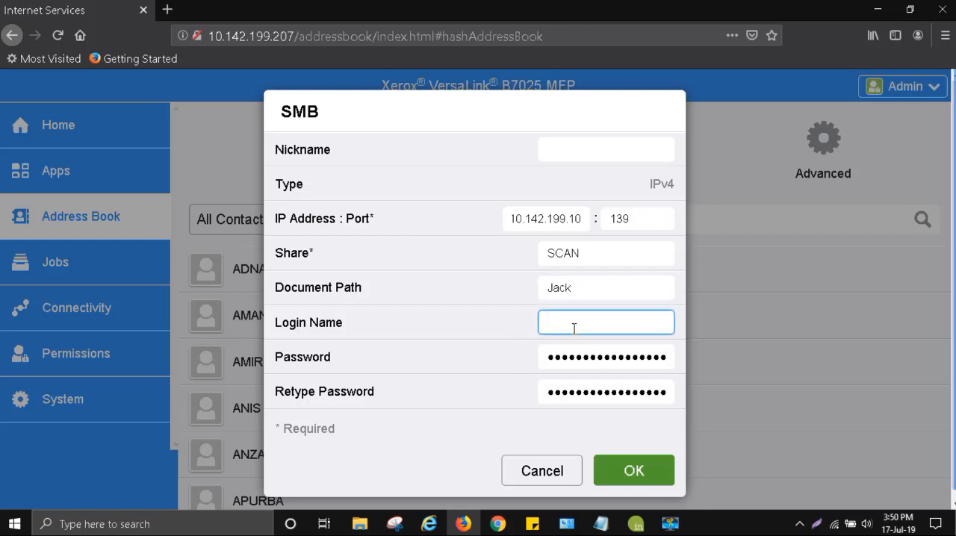
{"action": "type", "text": "administrator"}
Enter and retype the SMB account password, and save the destination and the new contact
{"action": "key", "text": "Tab"}
{"action": "type", "text": "•••••••"}
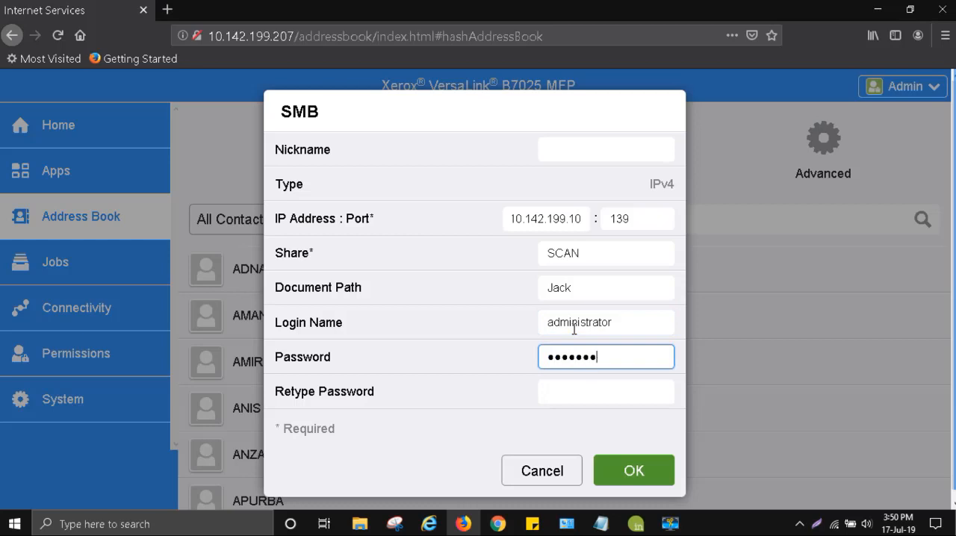
{"action": "type", "text": "•••"}
{"action": "key", "text": "Tab"}
{"action": "type", "text": "••••"}
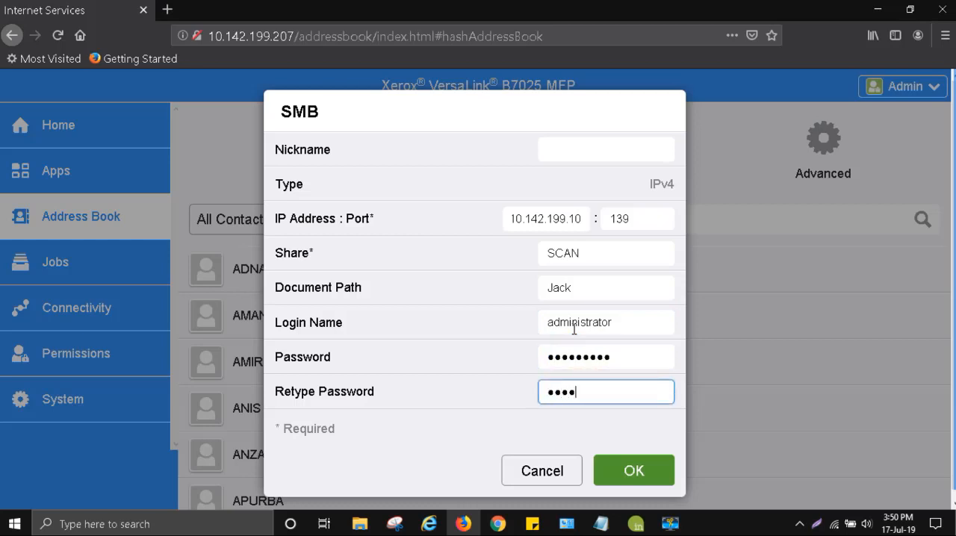
{"action": "type", "text": "••••••"}
{"action": "left_click", "coordinate": [640, 459]}
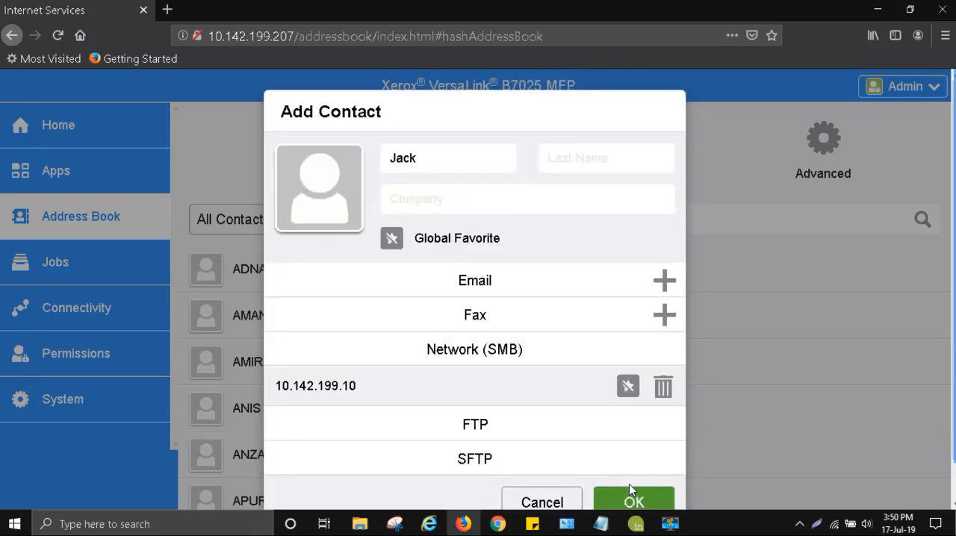
{"action": "left_click", "coordinate": [627, 501]}
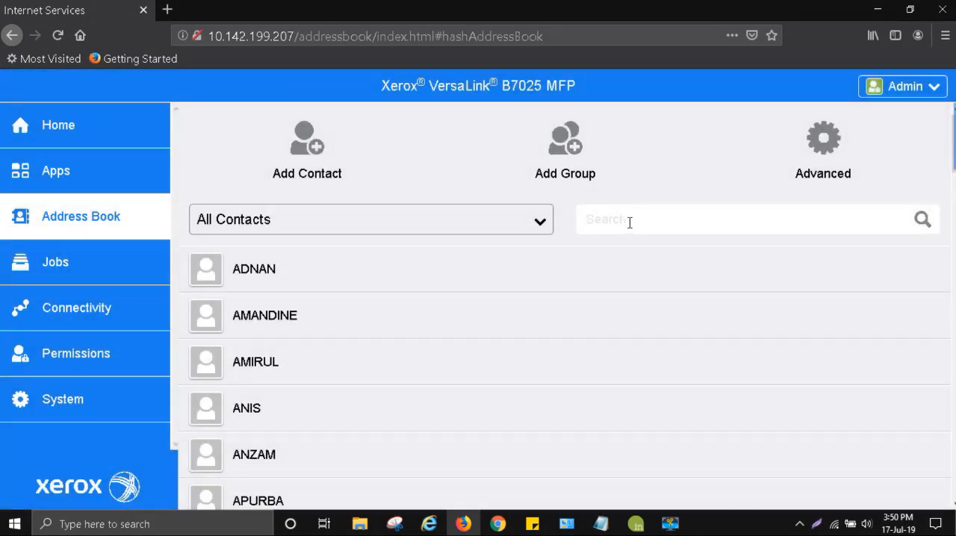
Search the address book for the new contact by first name
{"action": "left_click", "coordinate": [629, 222]}
{"action": "type", "text": "jak"}
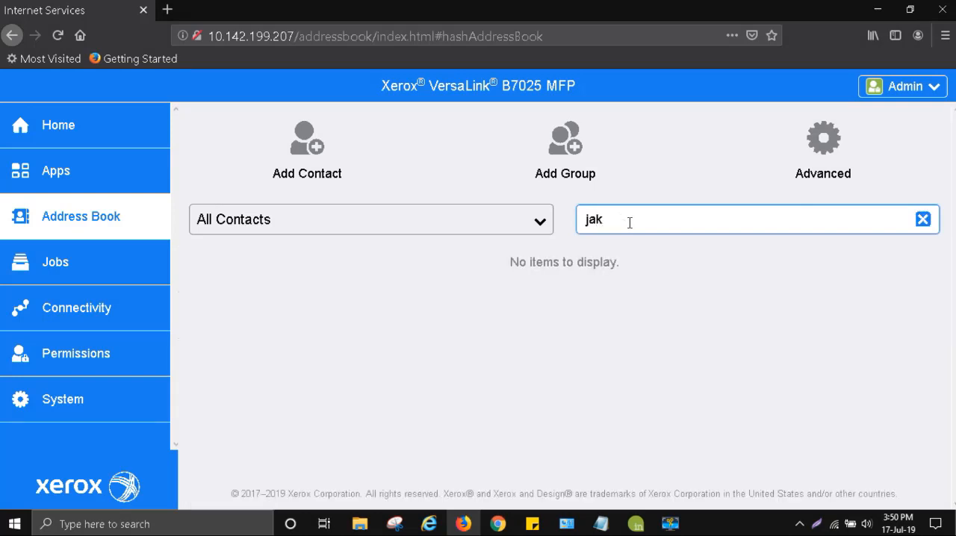
{"action": "key", "text": "BackSpace"}
{"action": "type", "text": "ack"}
{"action": "key", "text": "BackSpace"}
{"action": "key", "text": "BackSpace"}
{"action": "key", "text": "BackSpace"}
{"action": "type", "text": "ck"}
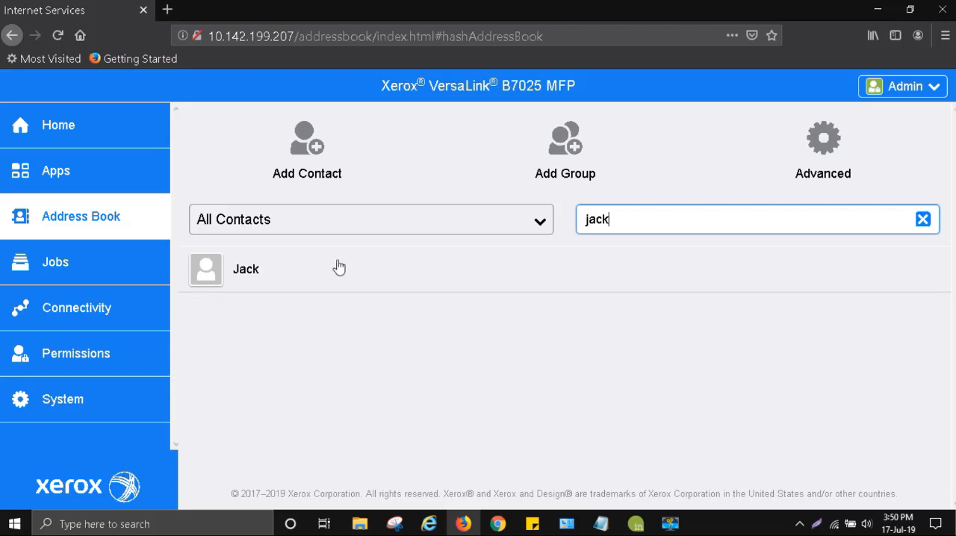
Open the new contact to review its SMB entry, and close it without changes
{"action": "left_click", "coordinate": [304, 274]}
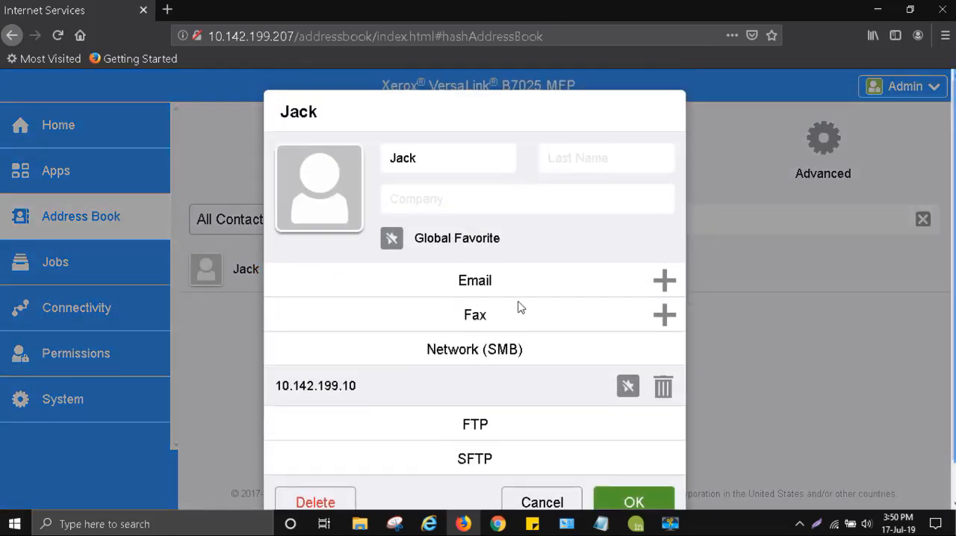
{"action": "scroll", "coordinate": [433, 238], "scroll_direction": "down", "scroll_amount": 1}
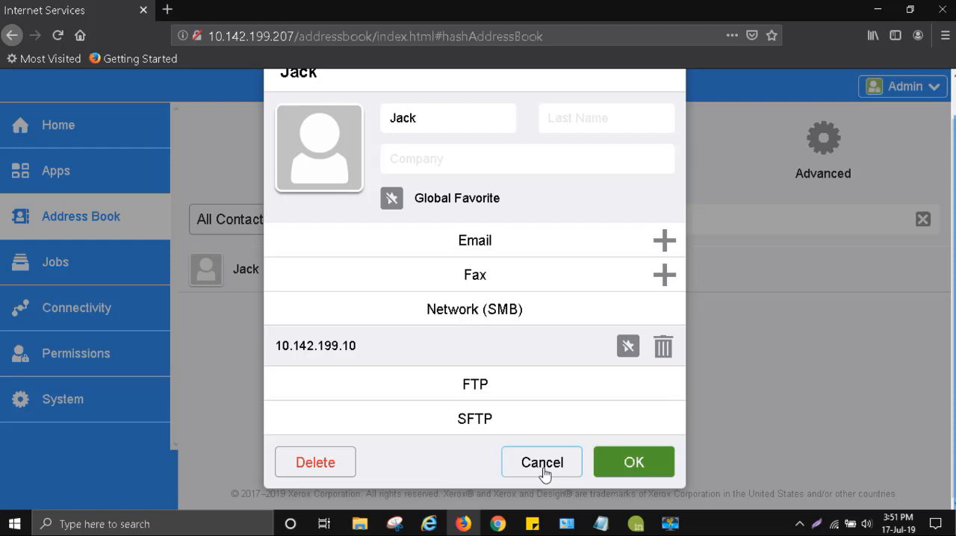
{"action": "left_click", "coordinate": [543, 463]}
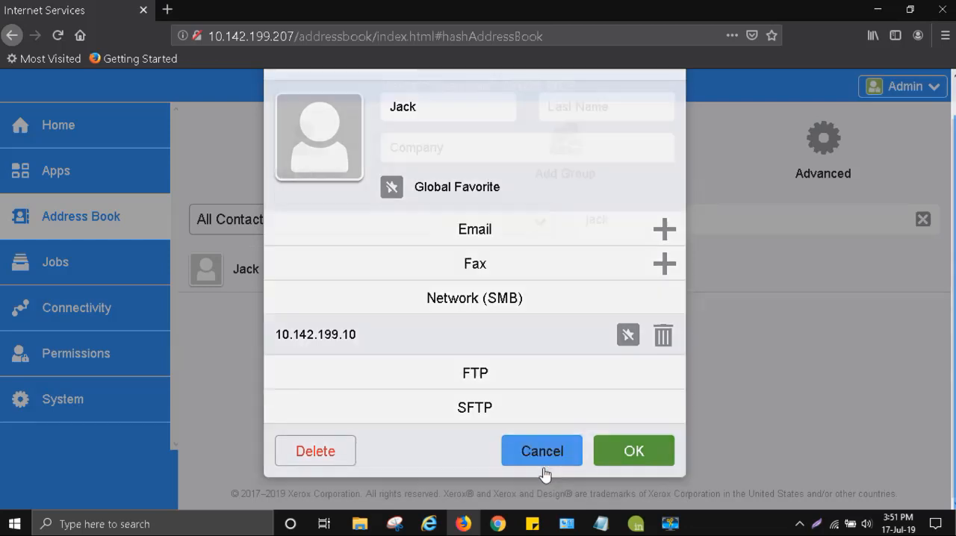